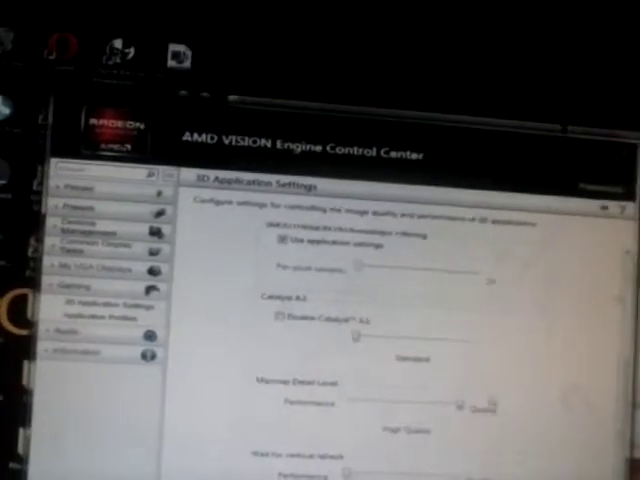
scroll(400, 350, down, 3)
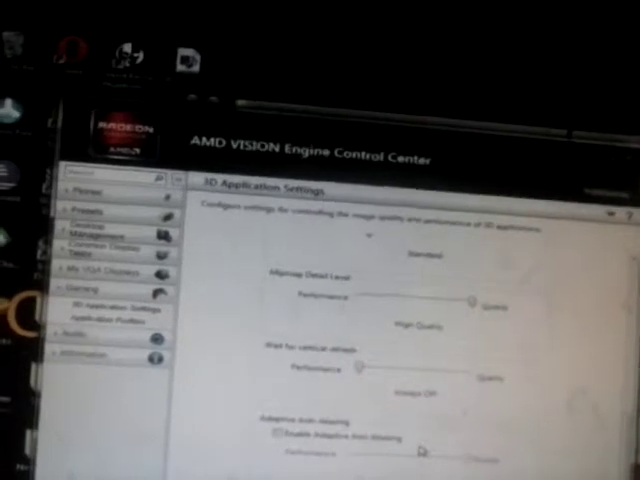
scroll(415, 400, up, 3)
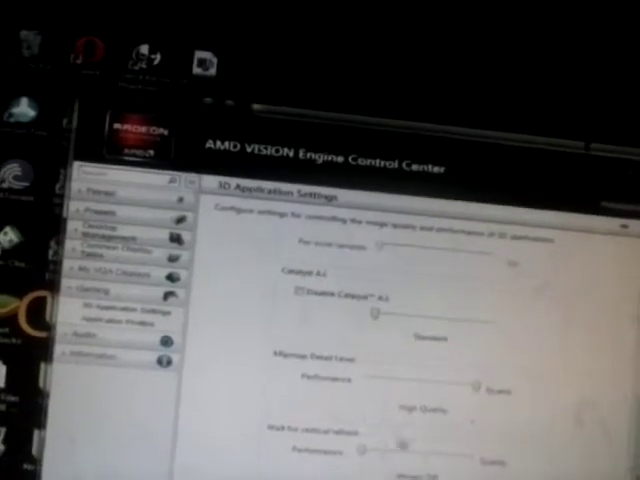
scroll(400, 380, up, 3)
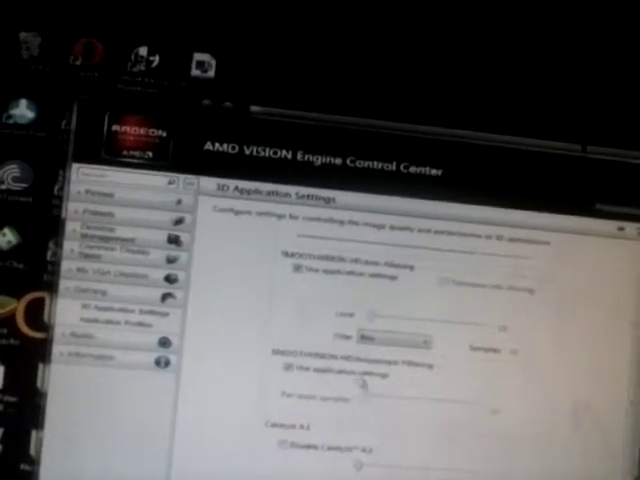